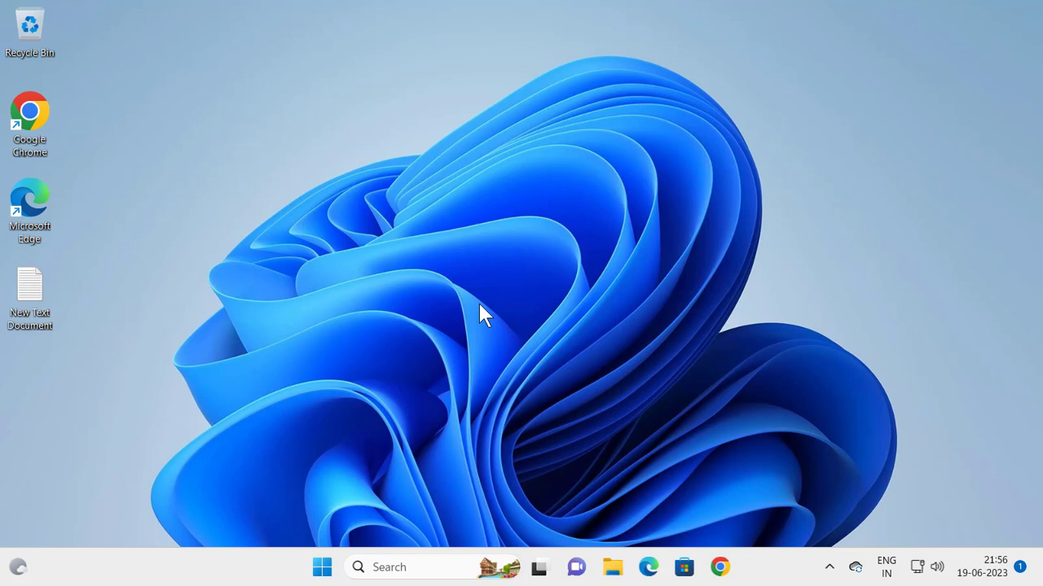
Search Windows for 'remote de' and launch Remote Desktop Connection
click(409, 567)
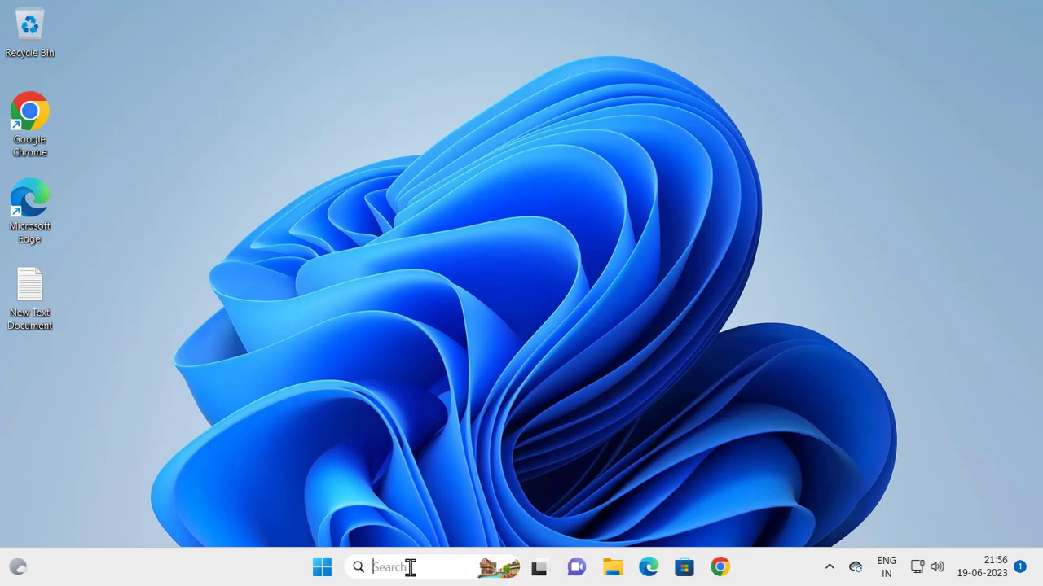
text(remo)
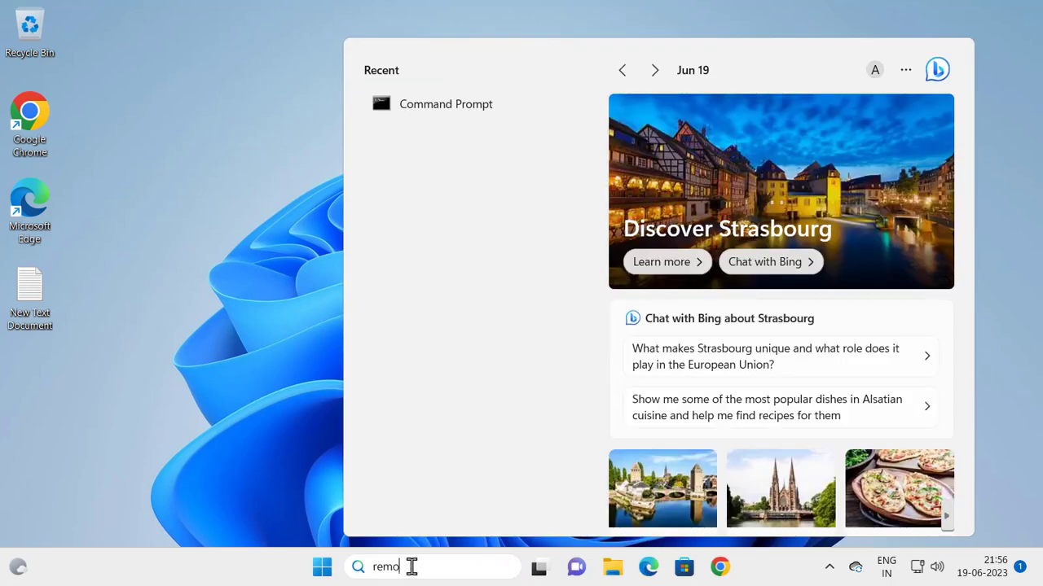
text(te de)
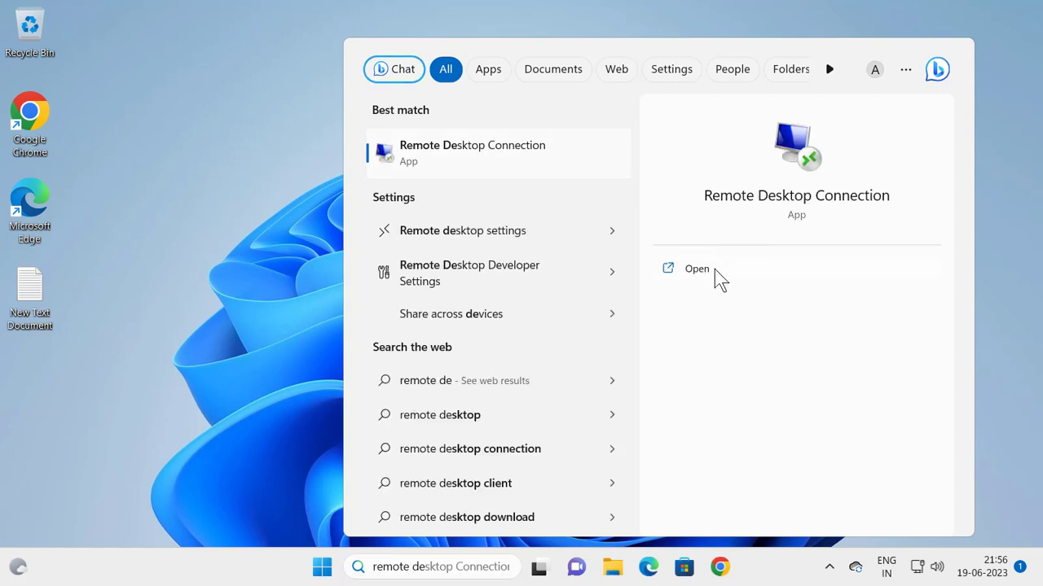
click(714, 269)
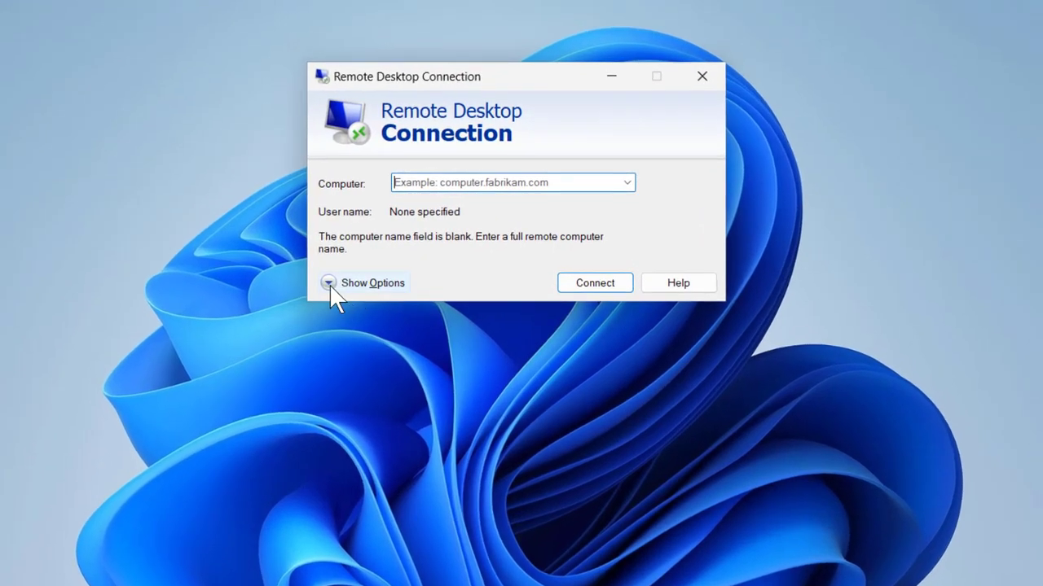
Show full connection options and open the More local devices list under Local Resources
click(329, 284)
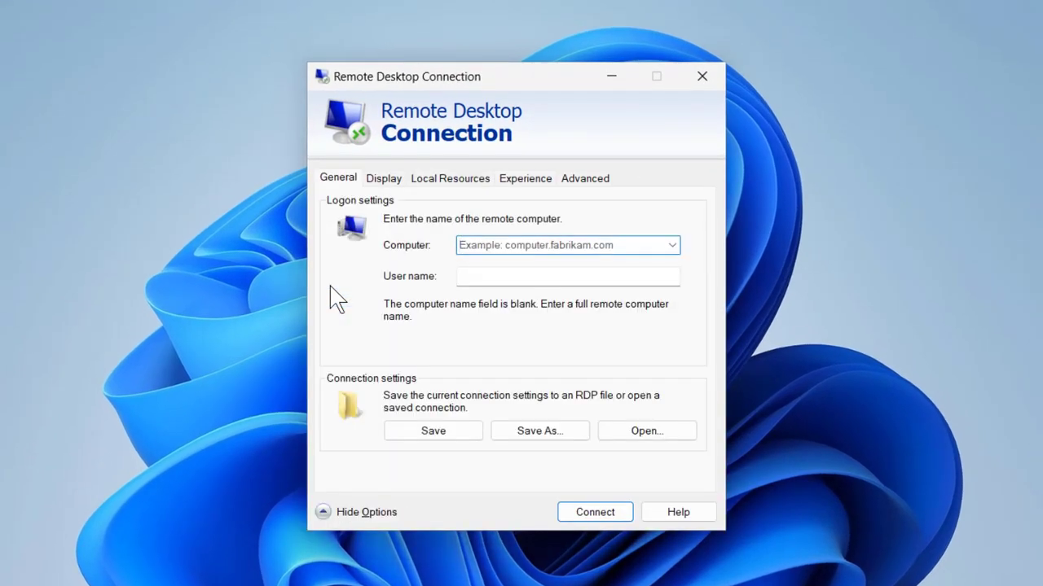
click(460, 183)
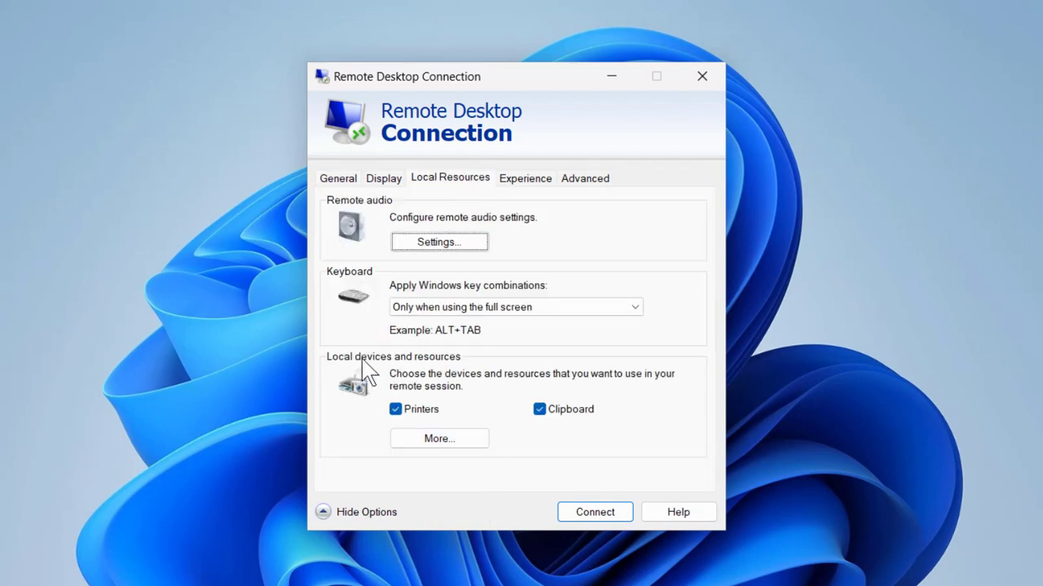
click(438, 446)
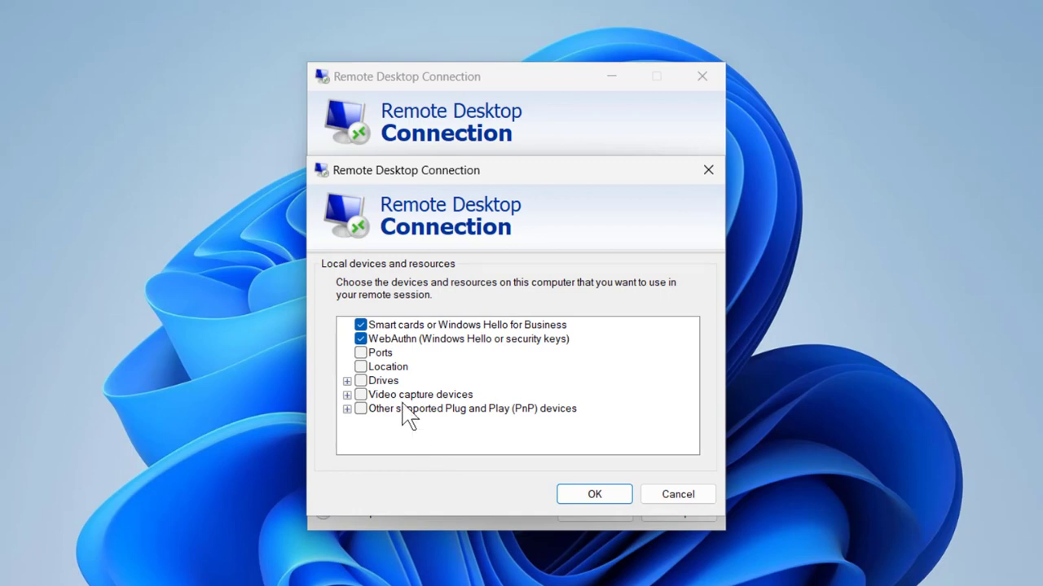
Tick Drives in the local devices list and confirm with OK
click(365, 382)
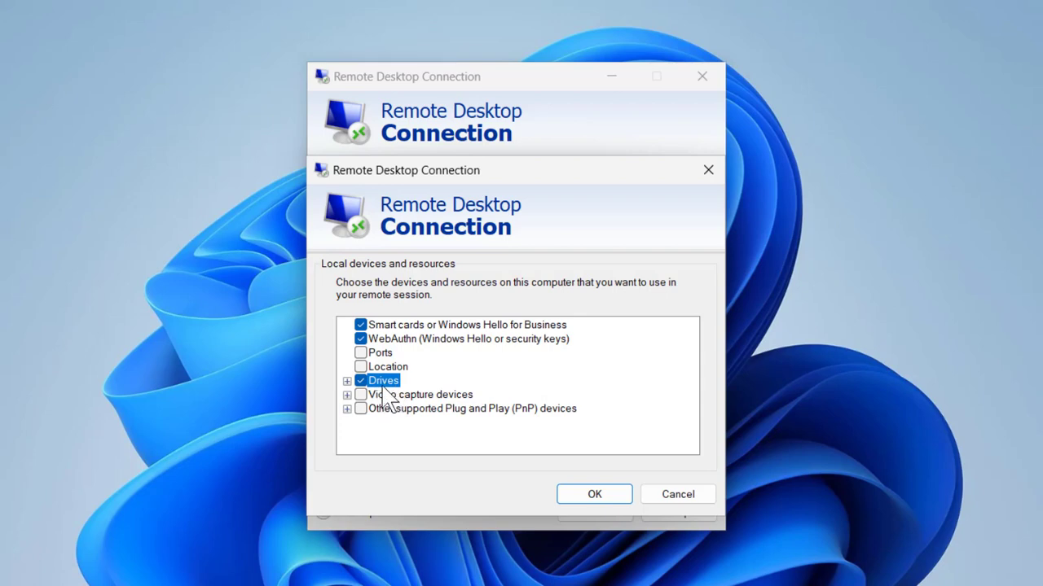
click(578, 496)
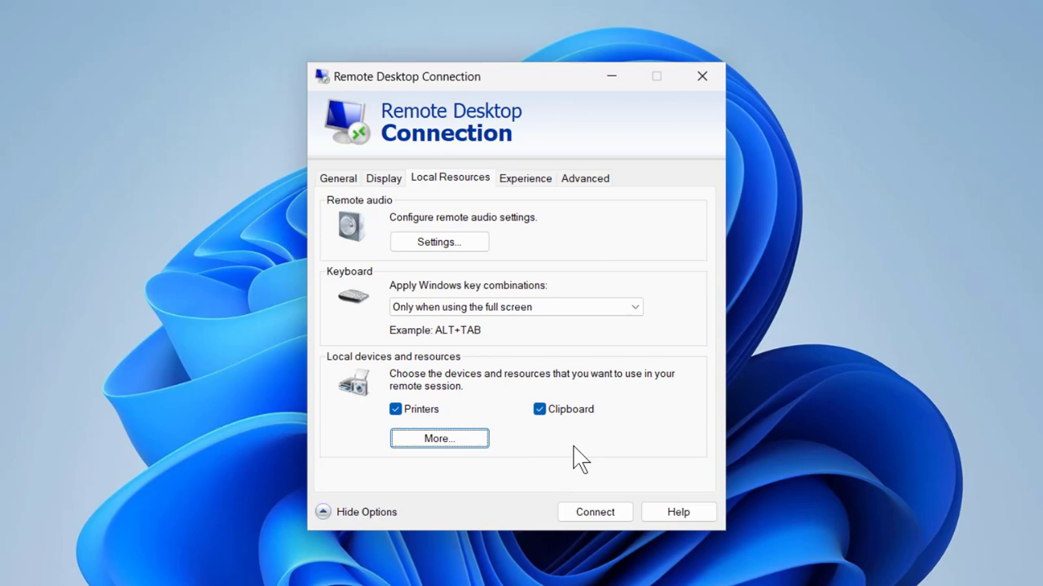
Attempt to connect with no computer name, dismiss the error, and close Remote Desktop Connection
click(580, 522)
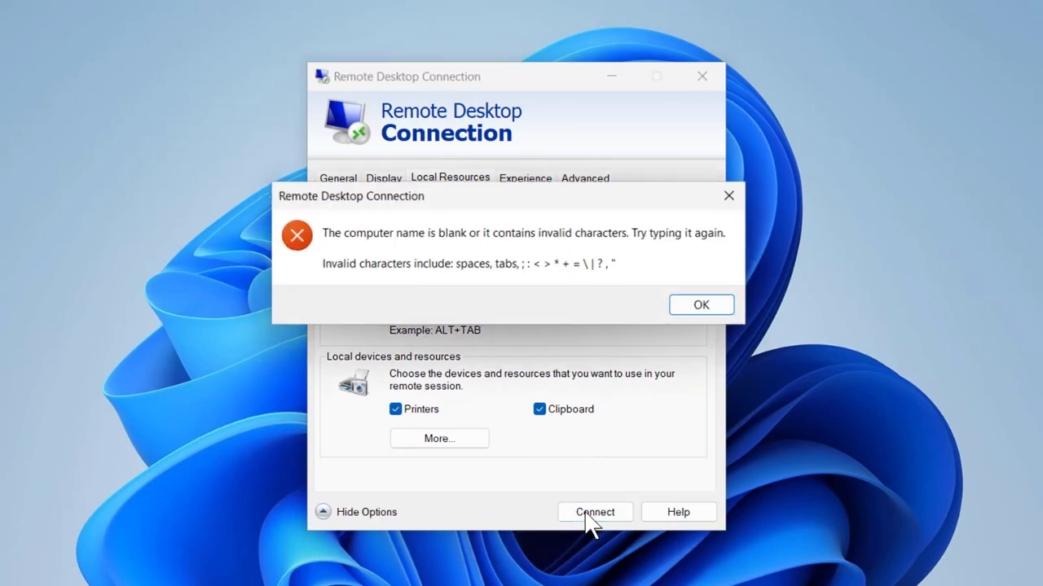
click(699, 309)
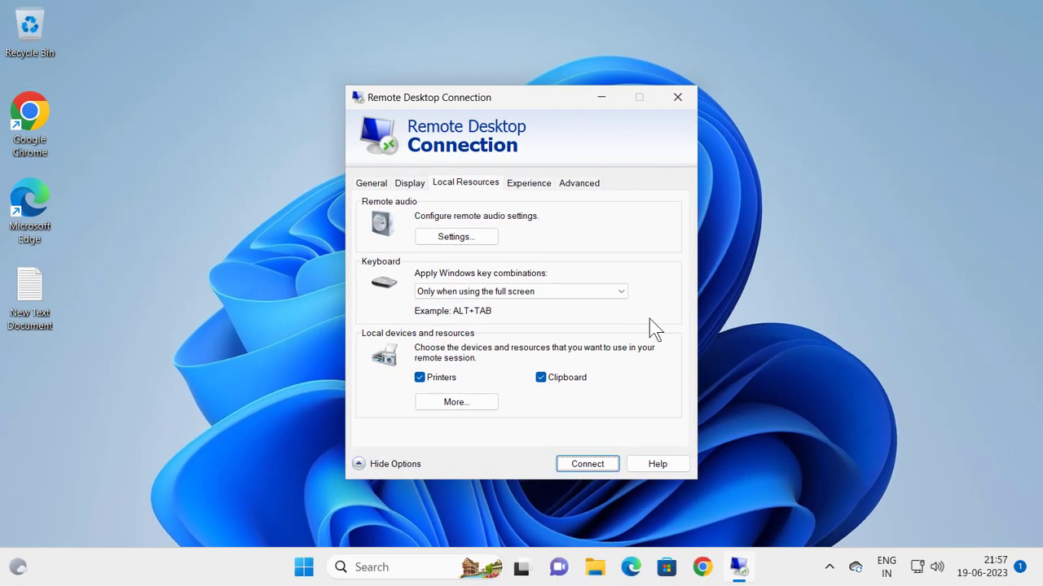
click(677, 97)
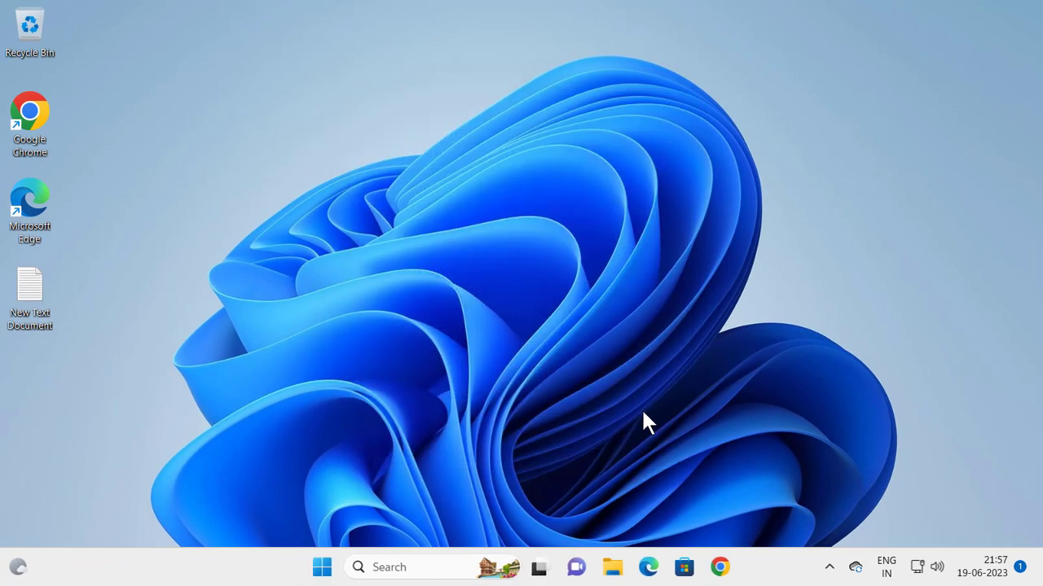
Open Task Manager from the taskbar, filter processes for 'rdpcl', and maximize it
right_click(771, 572)
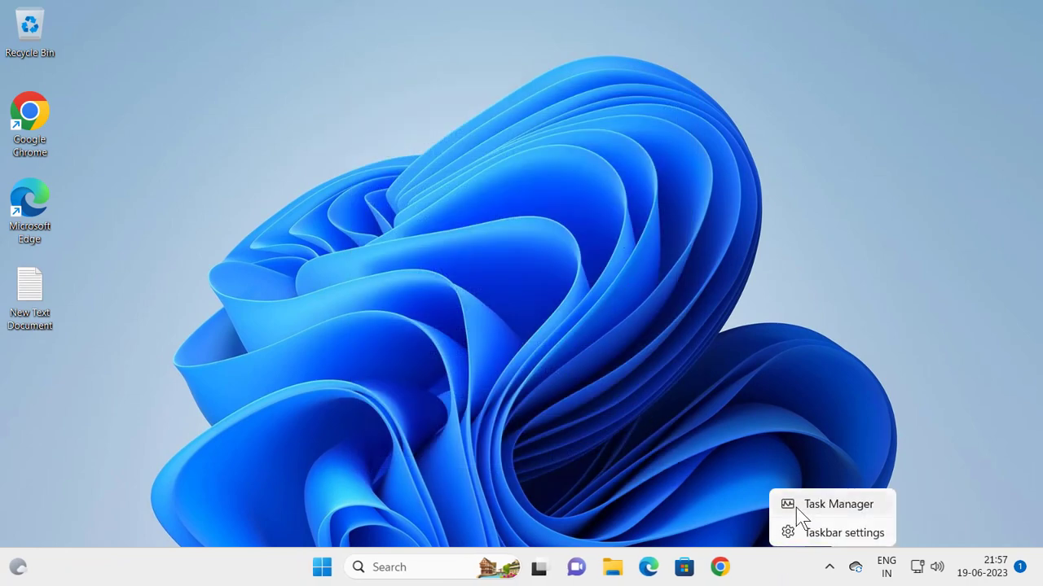
click(828, 507)
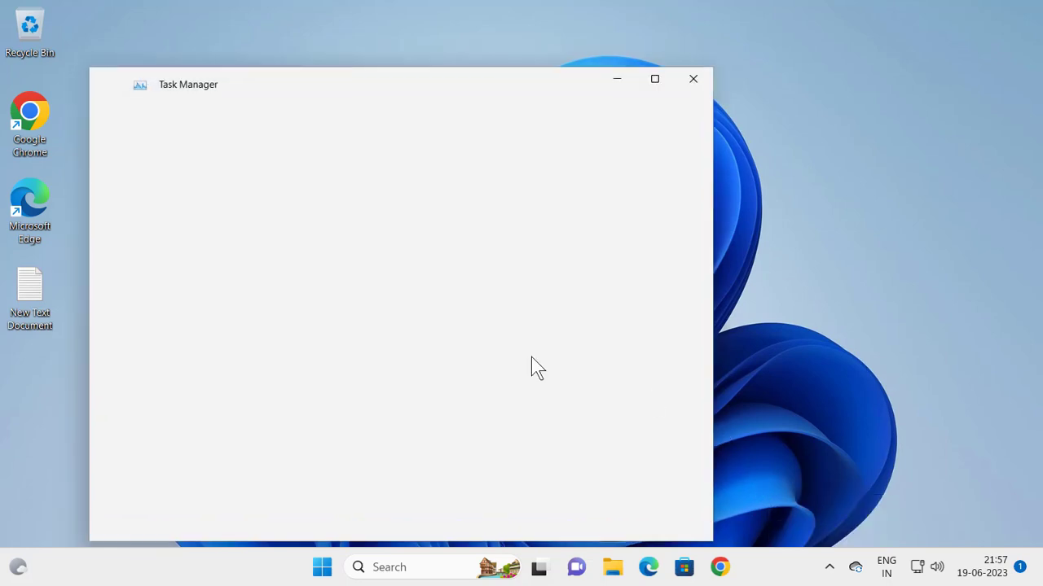
click(368, 88)
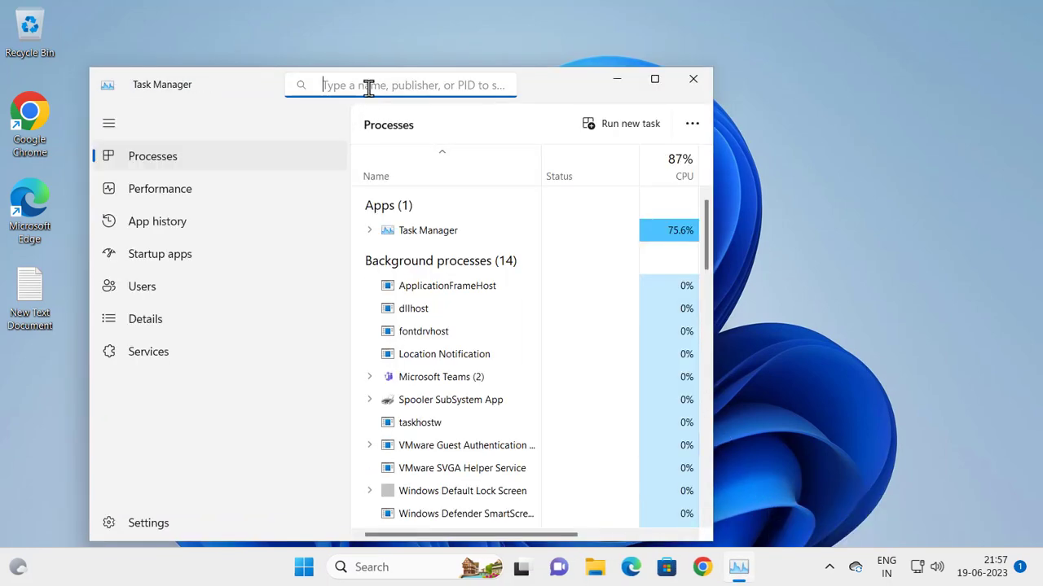
text(rd)
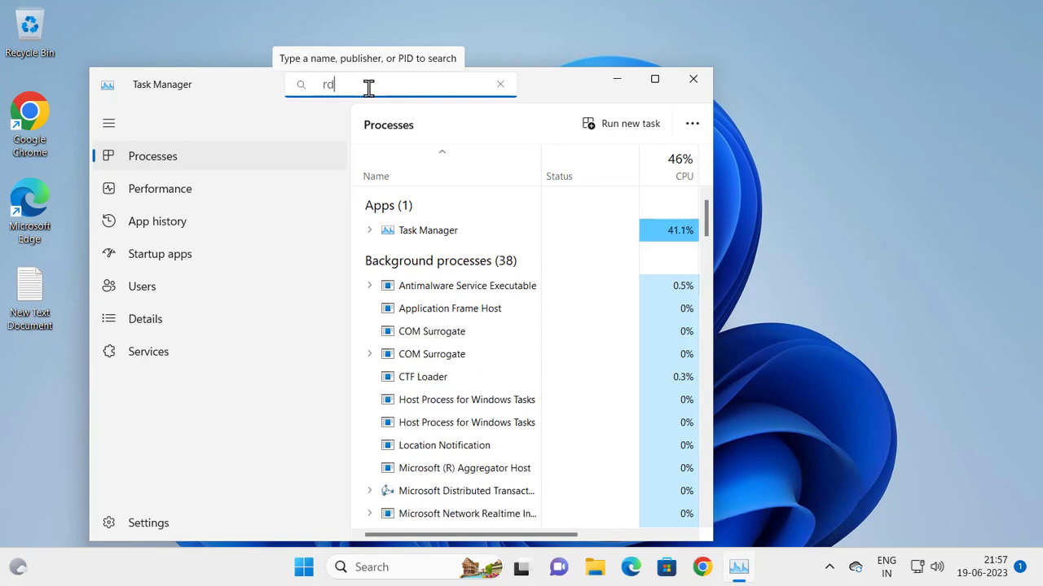
text(pclip)
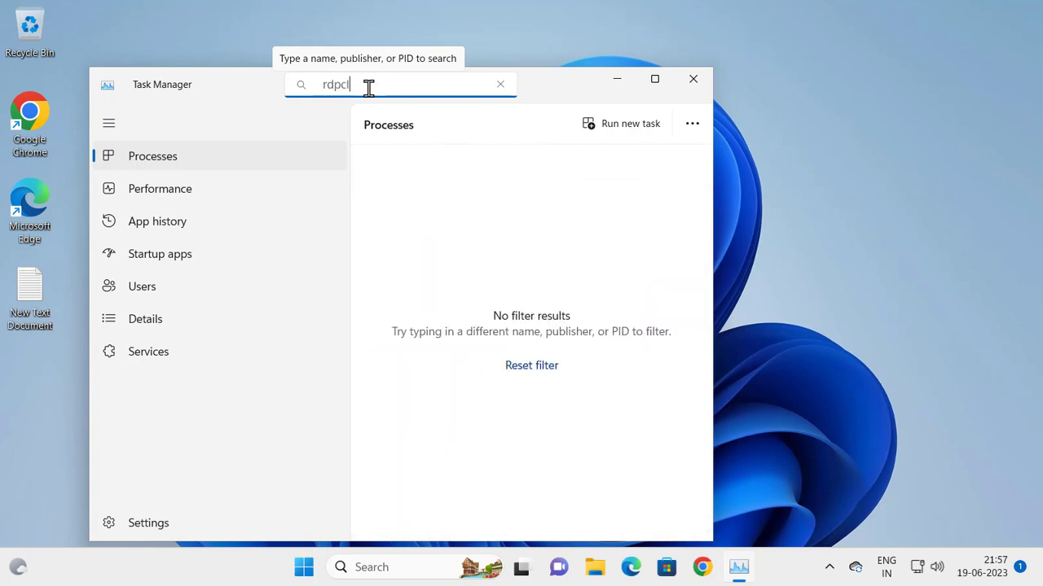
click(655, 79)
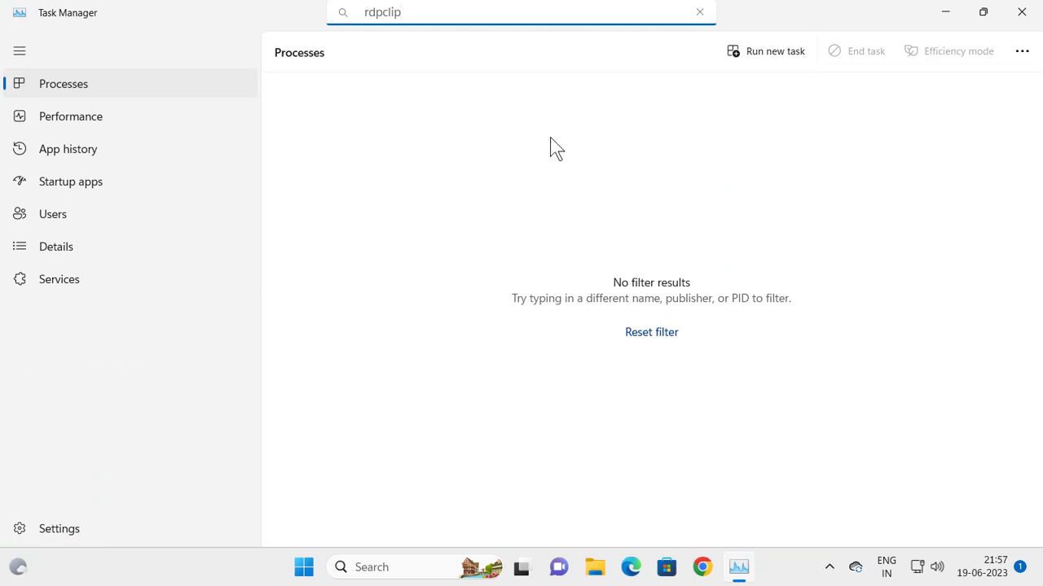
click(576, 94)
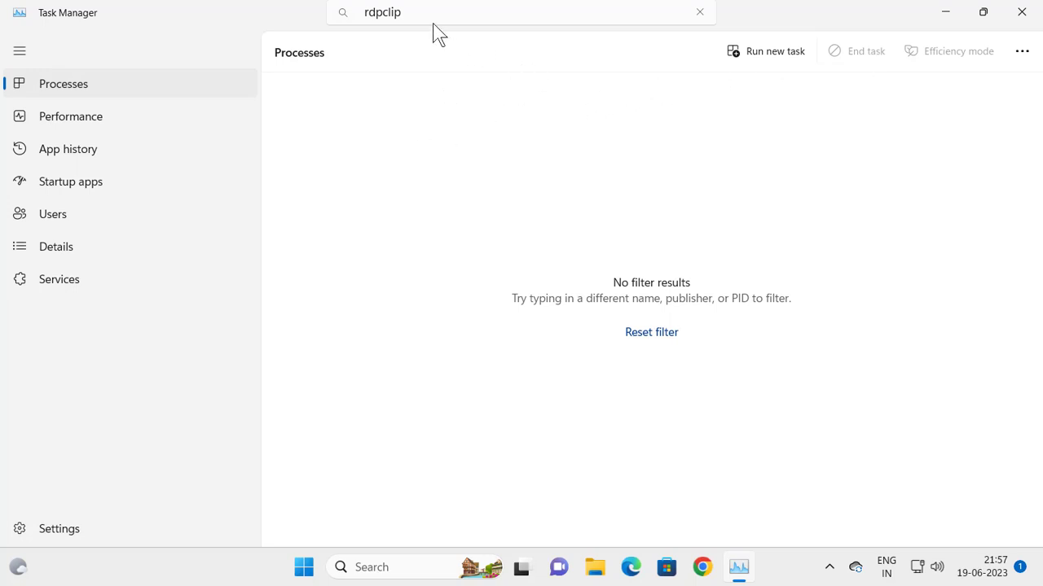
Run rdpclip as a new task, then close Task Manager
click(753, 61)
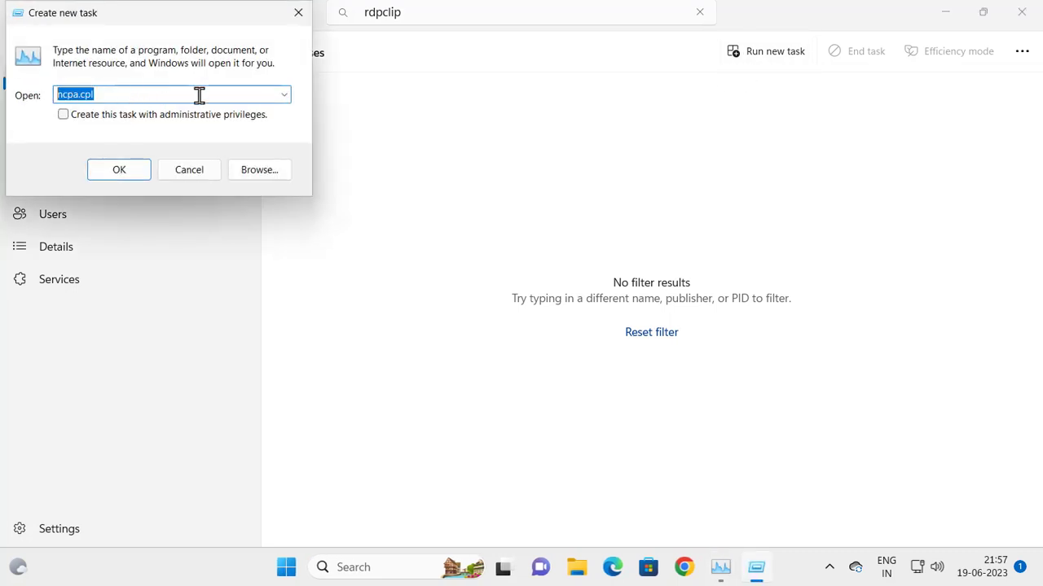
text(rdpclip)
click(121, 171)
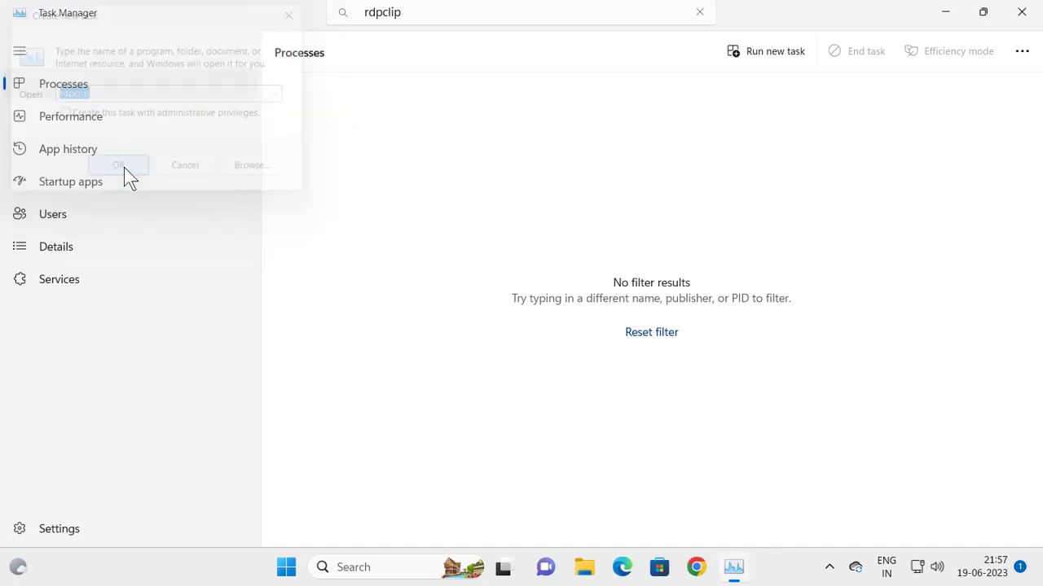
click(1022, 15)
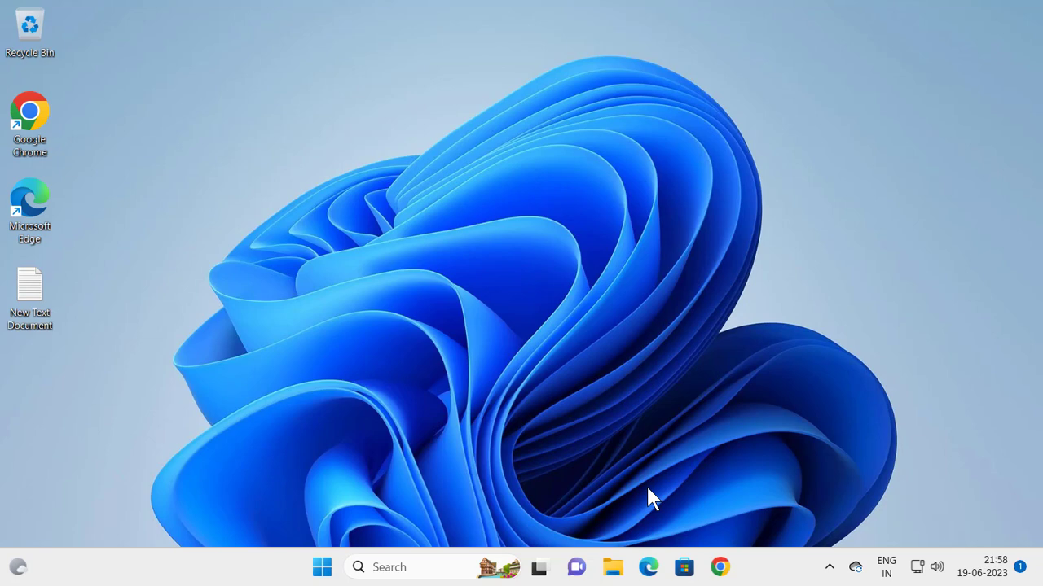
Search Windows for 'edit grou' and open Edit group policy from the results
click(390, 564)
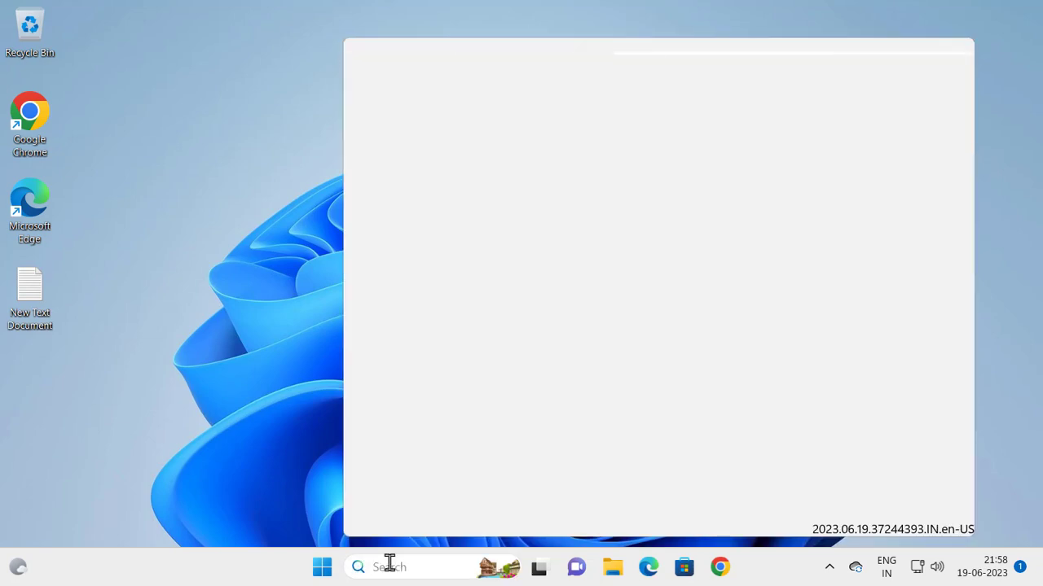
text(e)
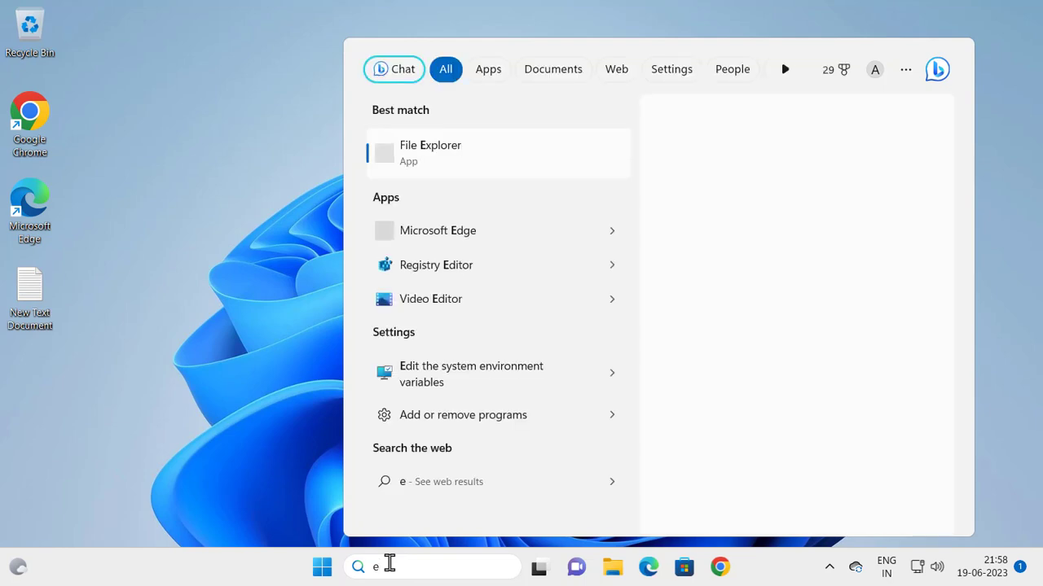
text(di)
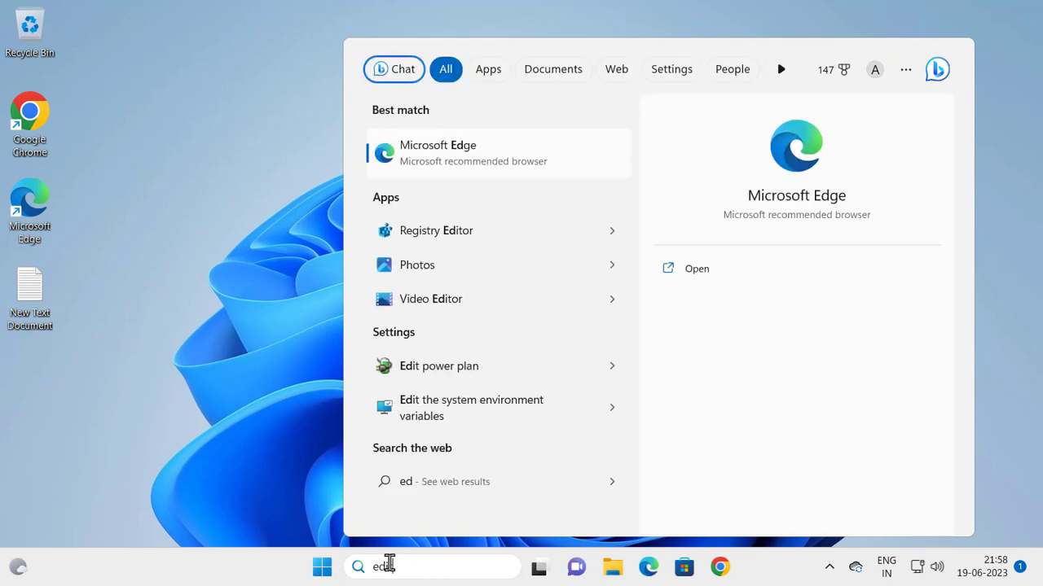
text(t)
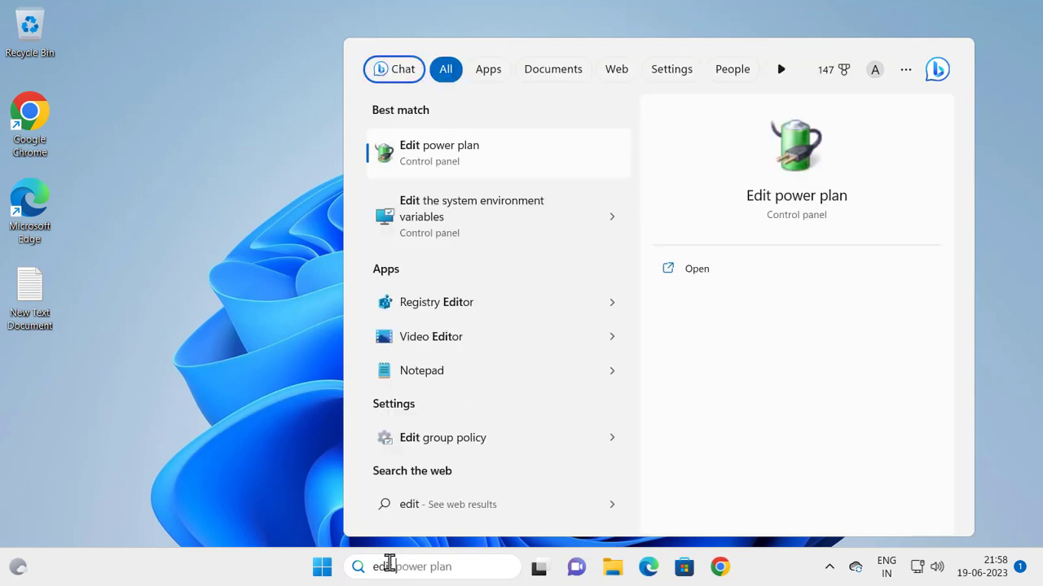
text( grou)
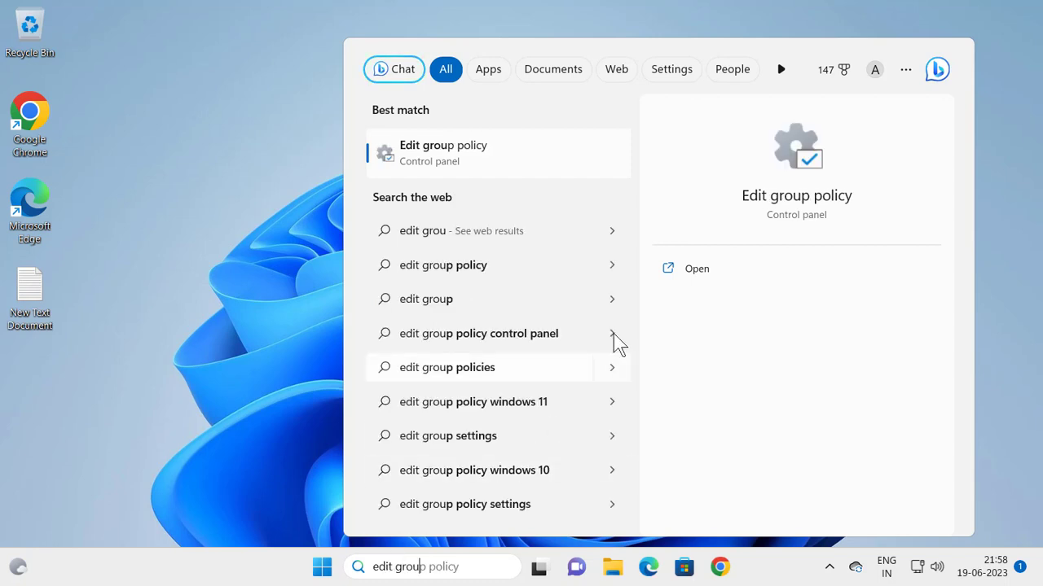
click(672, 270)
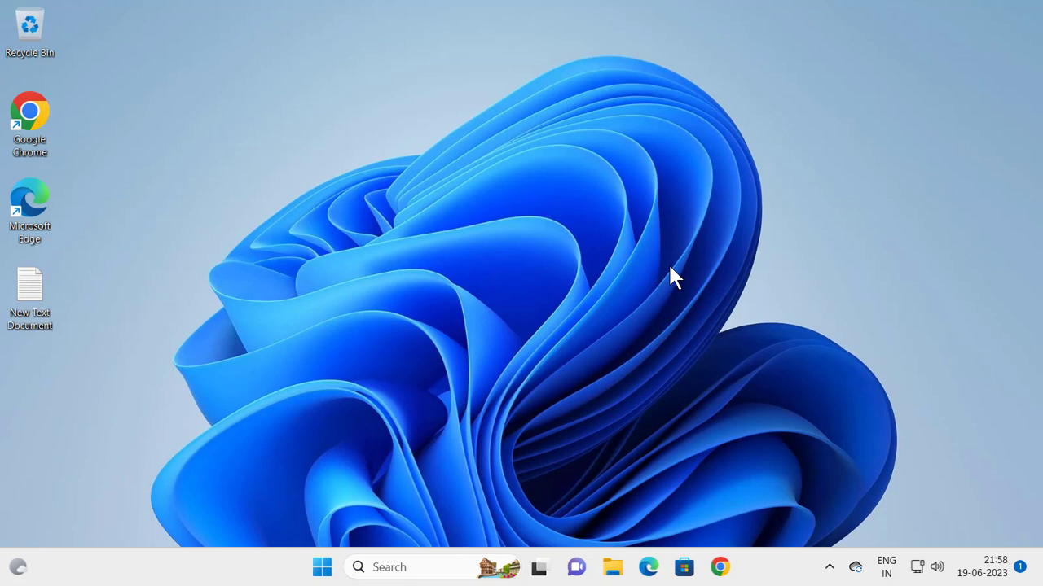
Maximize the policy editor and expand Computer Configuration > Administrative Templates
key(super+Up)
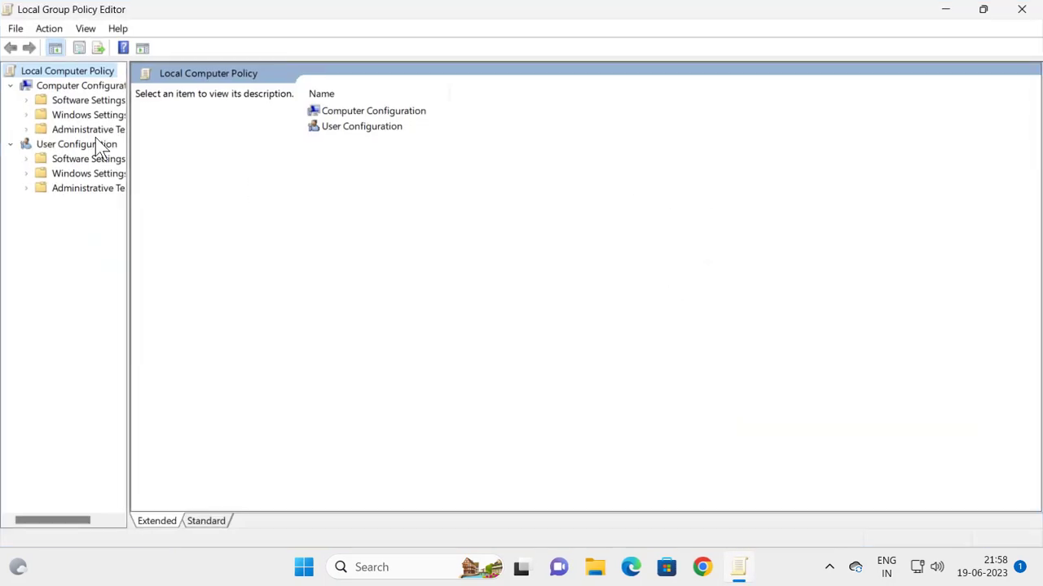
click(49, 87)
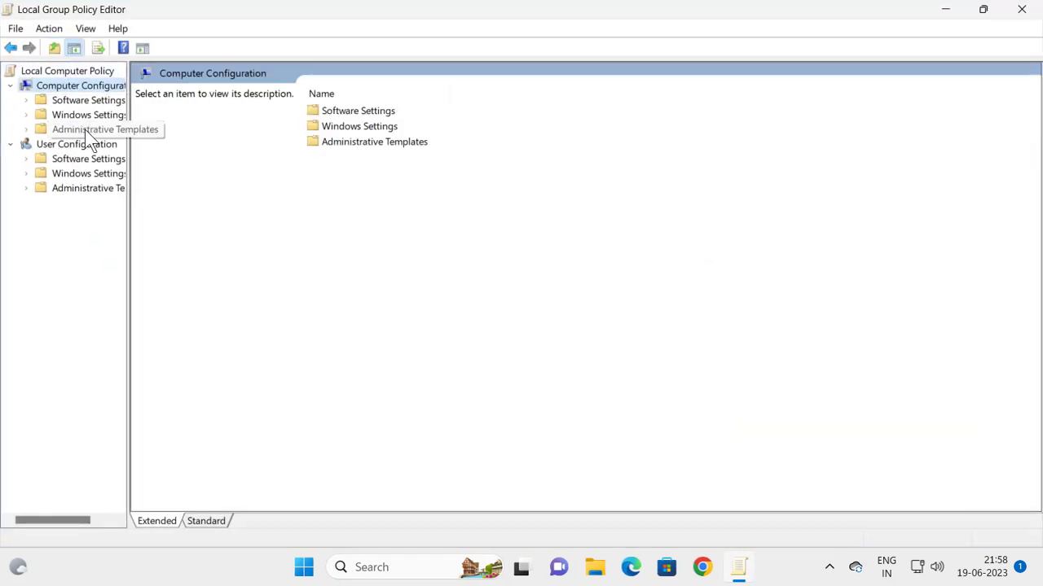
click(85, 132)
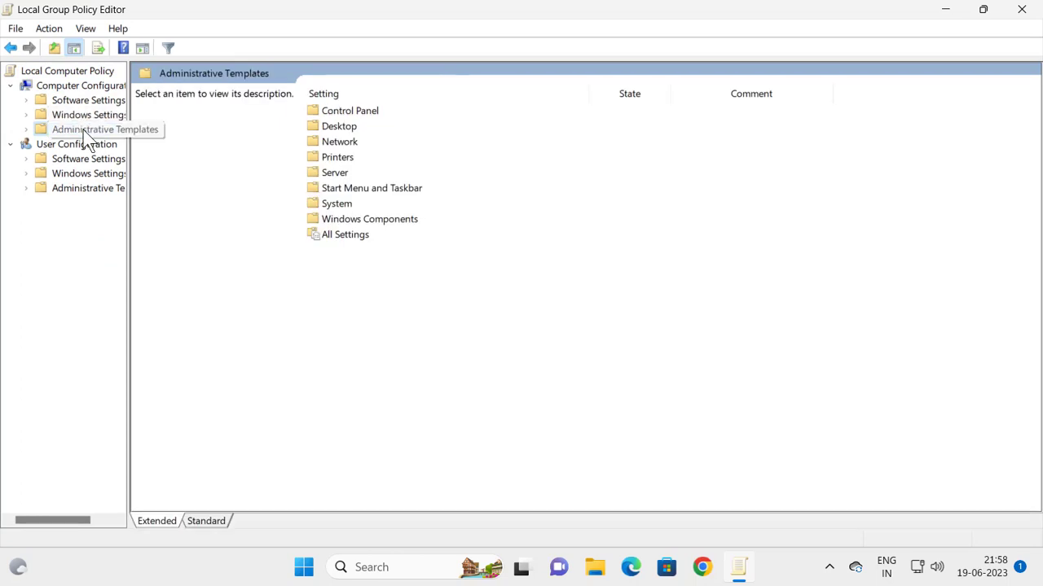
click(26, 129)
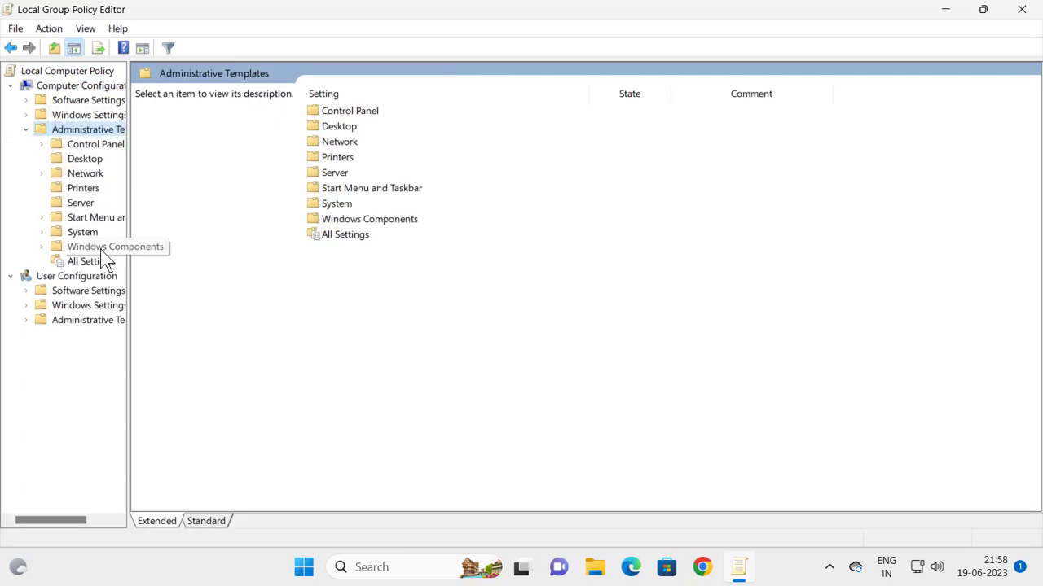
Widen the folder tree, expand Windows Components, and scroll down its categories
drag(130, 231, 191, 232)
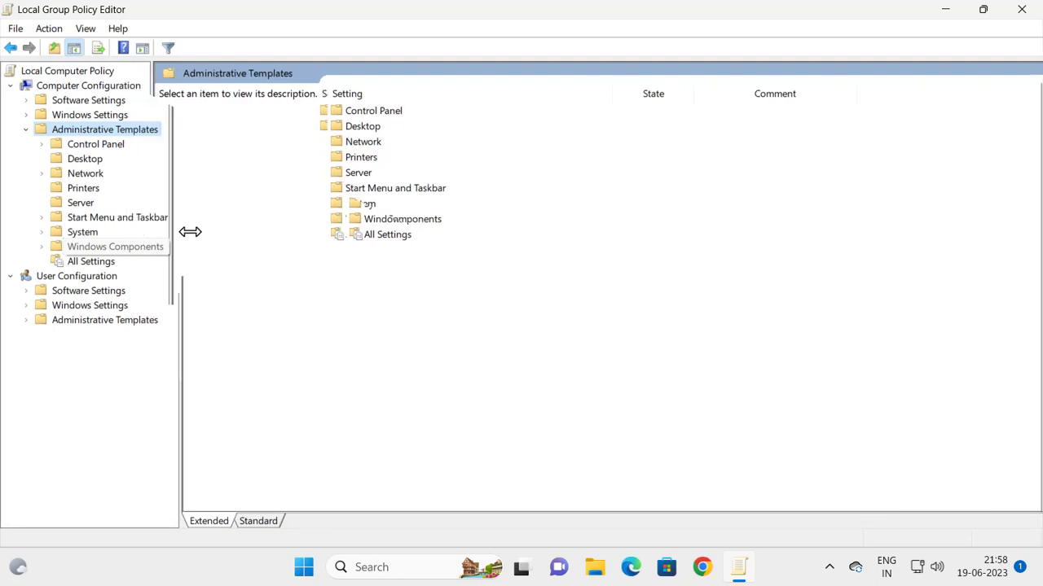
click(46, 248)
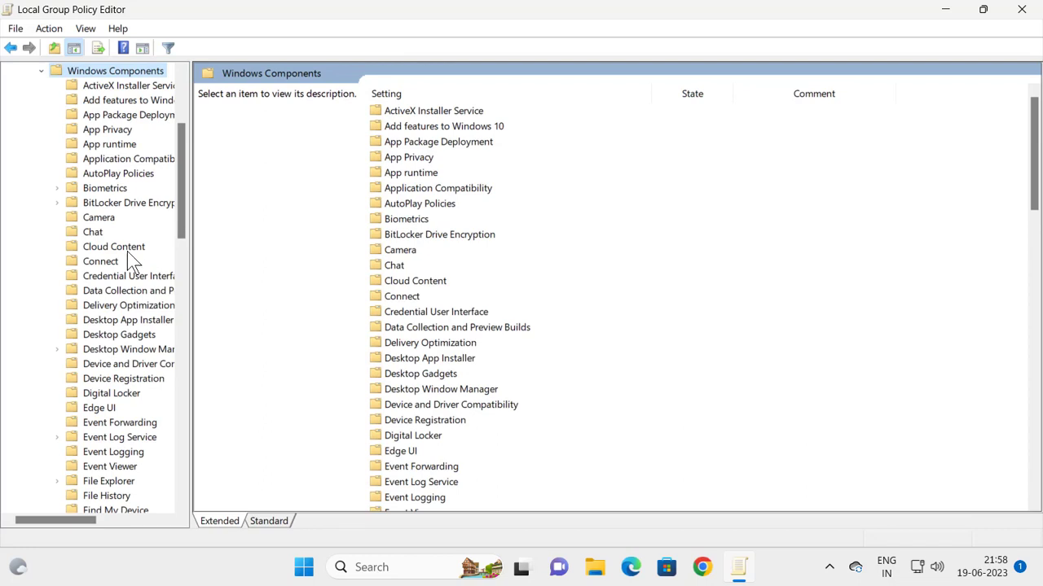
scroll(128, 254, down, 1)
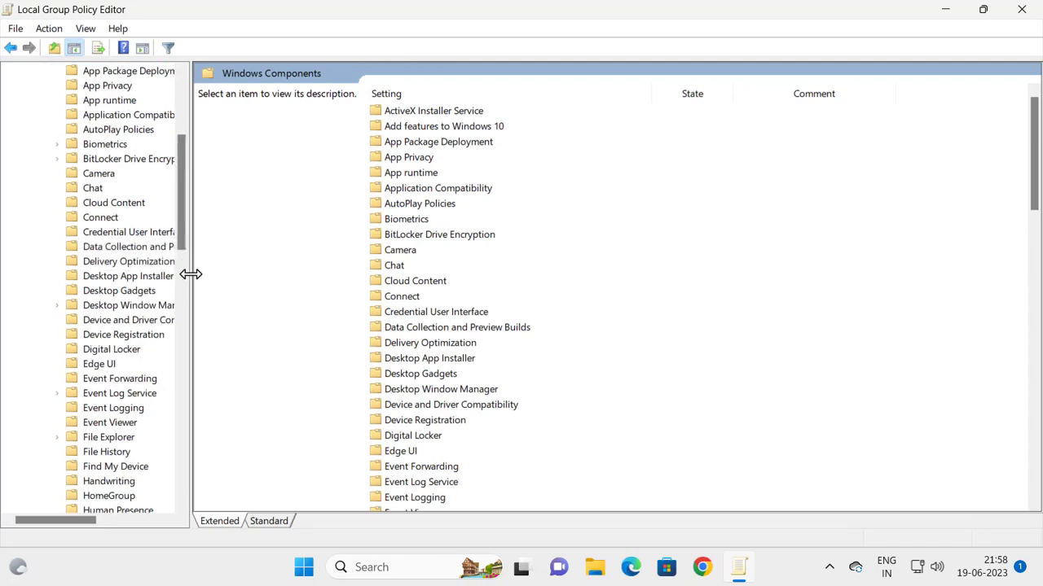
drag(191, 275, 248, 277)
scroll(139, 303, down, 6)
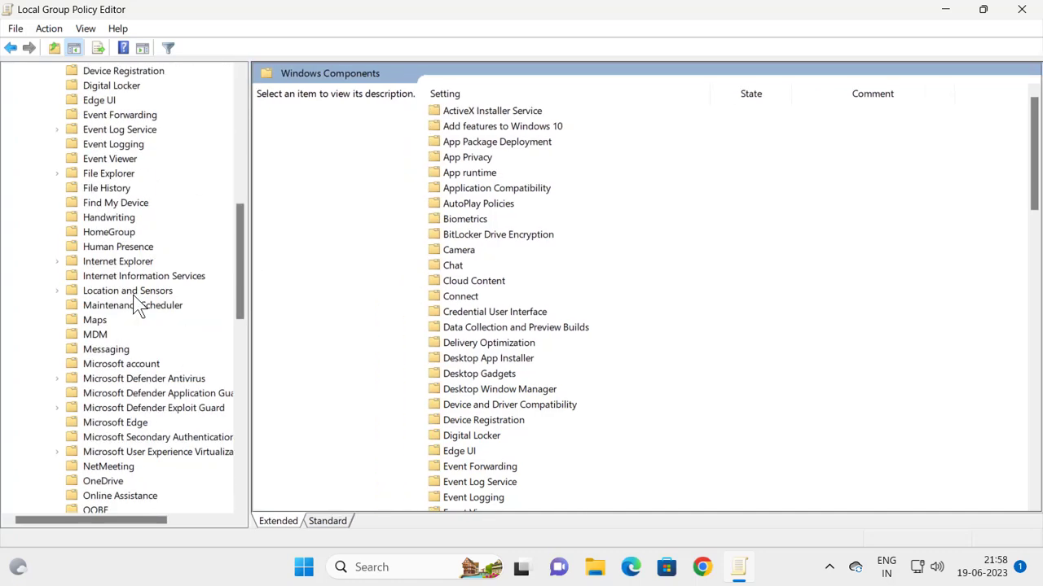
scroll(139, 302, down, 3)
scroll(139, 302, down, 5)
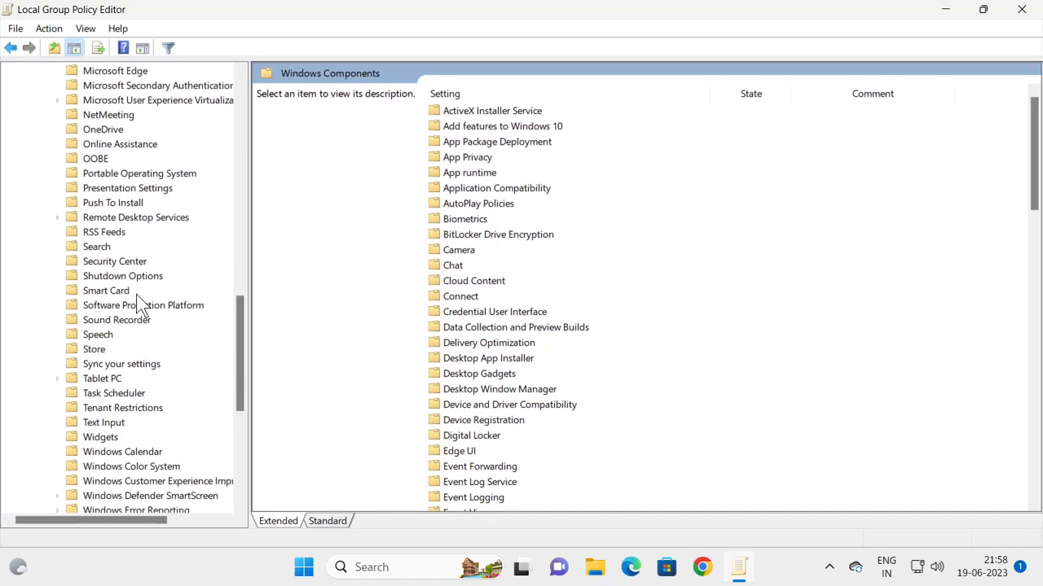
Expand Remote Desktop Services > Remote Desktop Session Host and select Device and Resource Redirection
click(137, 218)
click(59, 218)
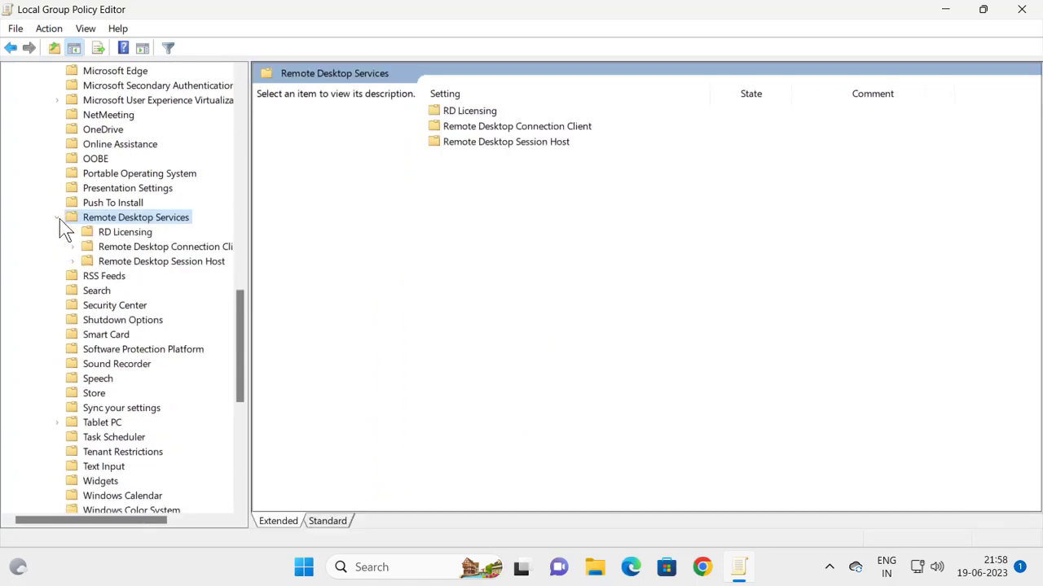
click(137, 262)
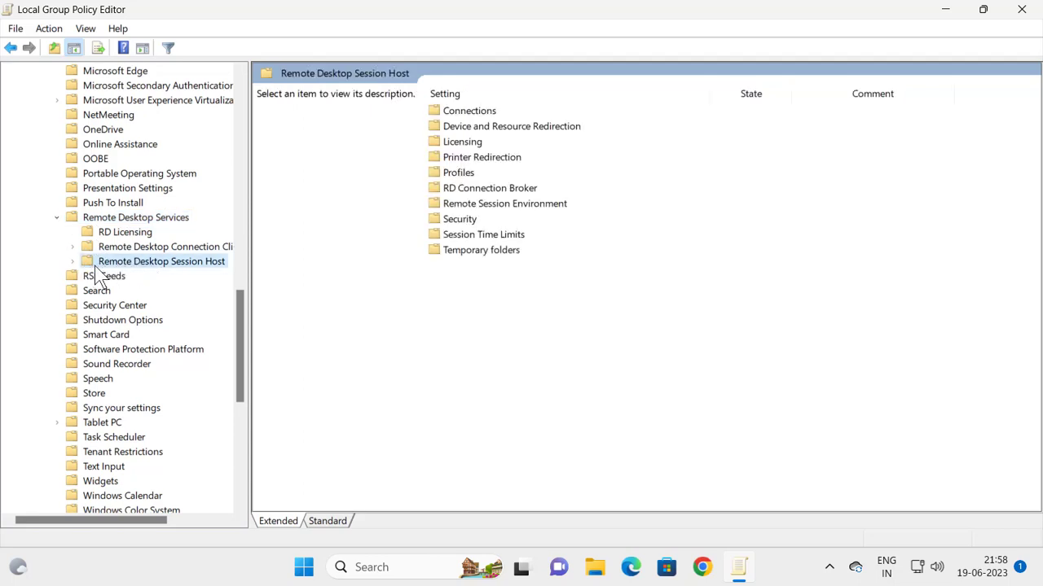
click(73, 262)
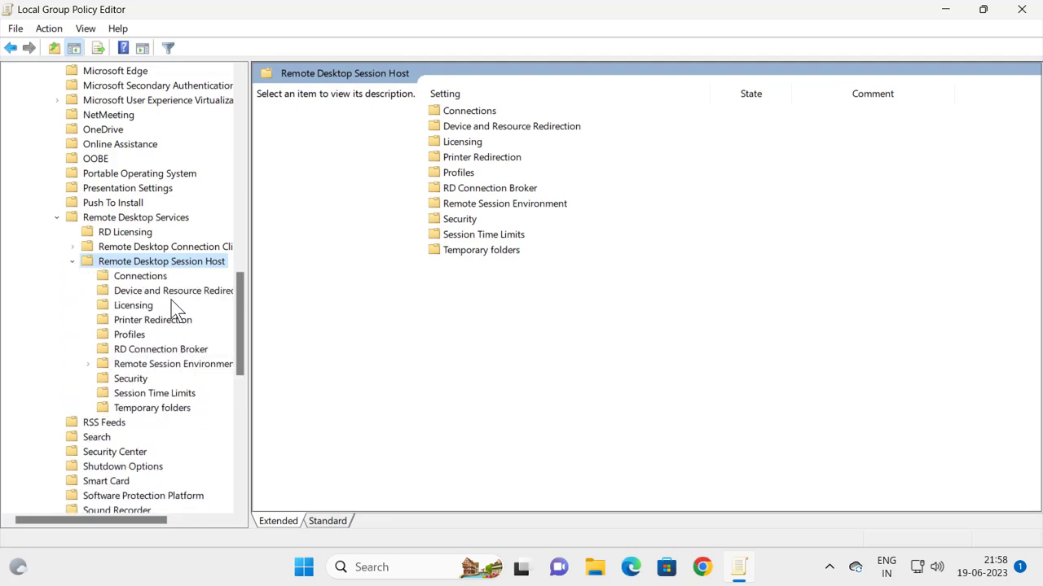
drag(252, 308, 291, 300)
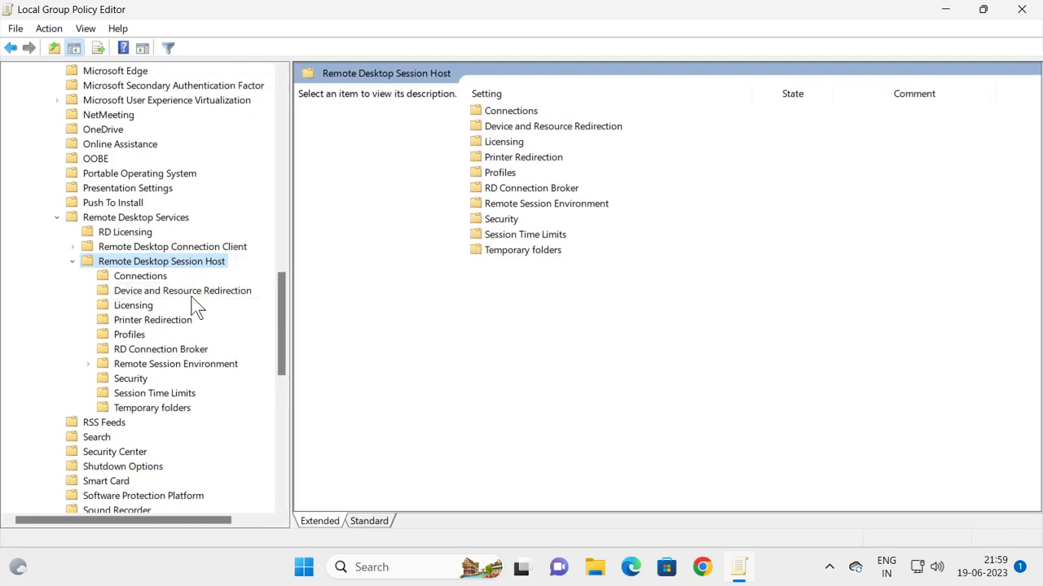
click(144, 292)
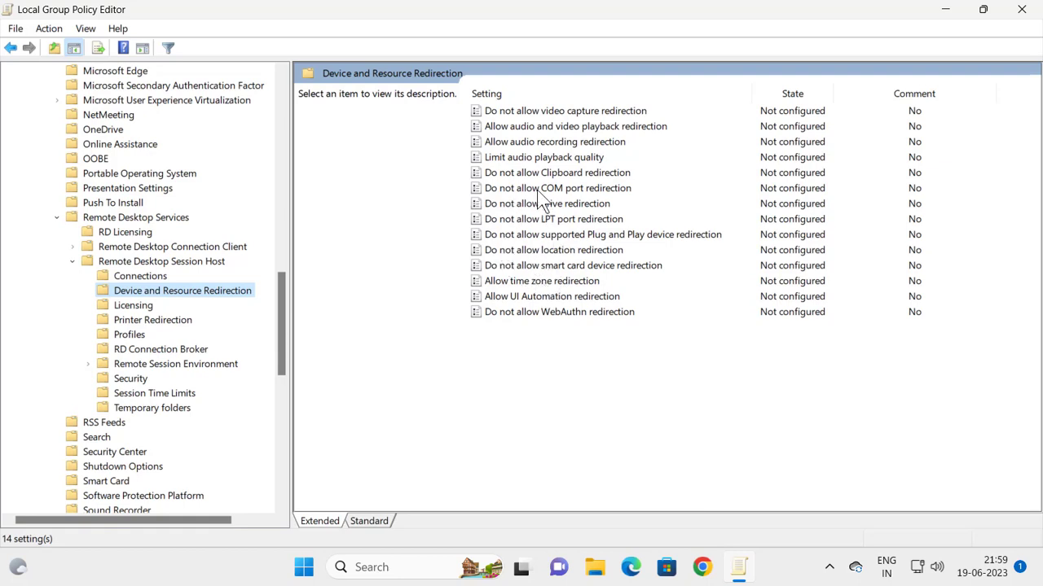
Open 'Do not allow Clipboard redirection', choose Disabled, then Apply and OK
click(576, 173)
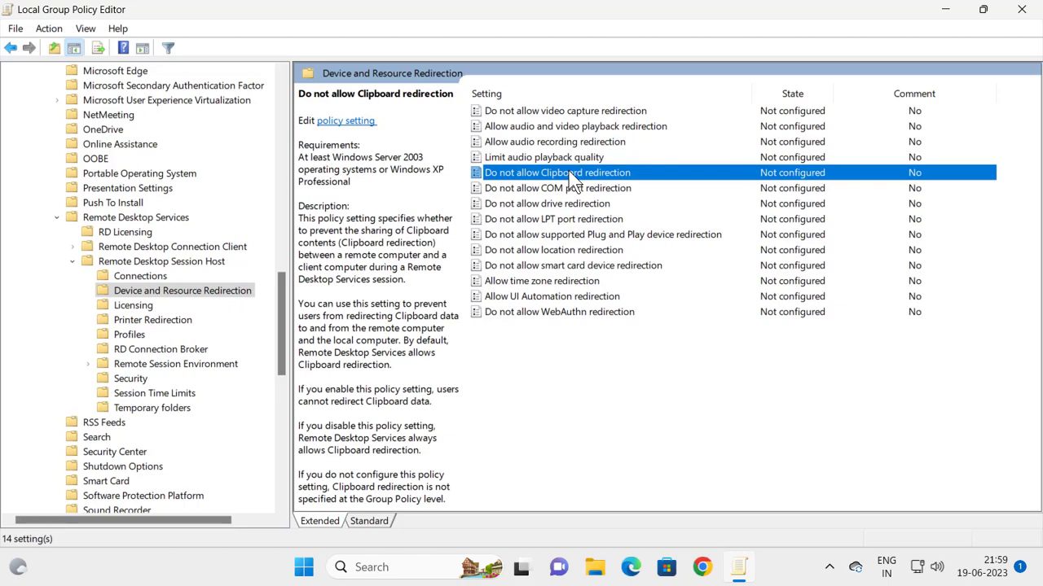
double_click(572, 176)
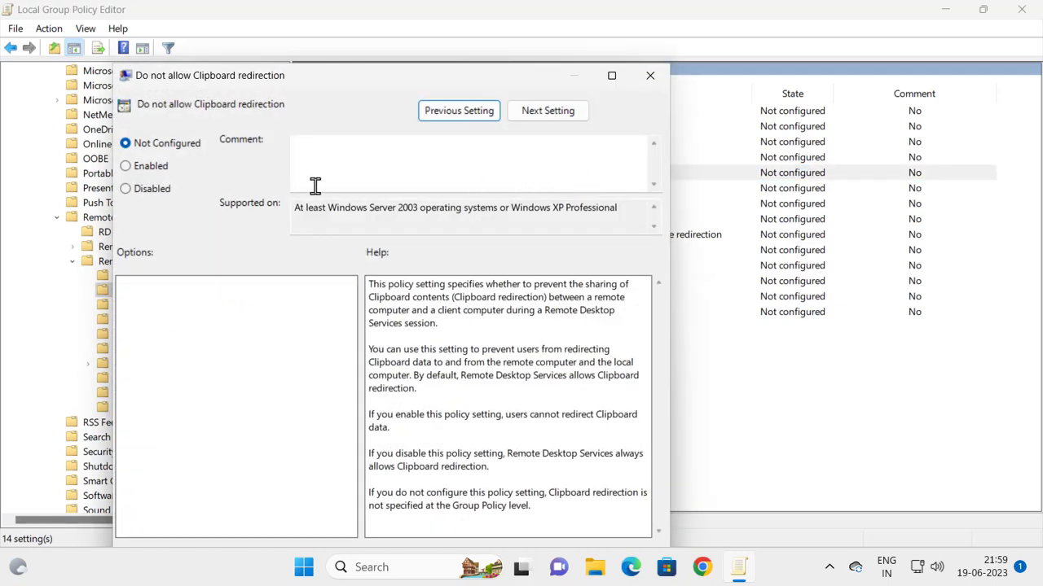
click(130, 189)
drag(443, 75, 444, 29)
click(624, 514)
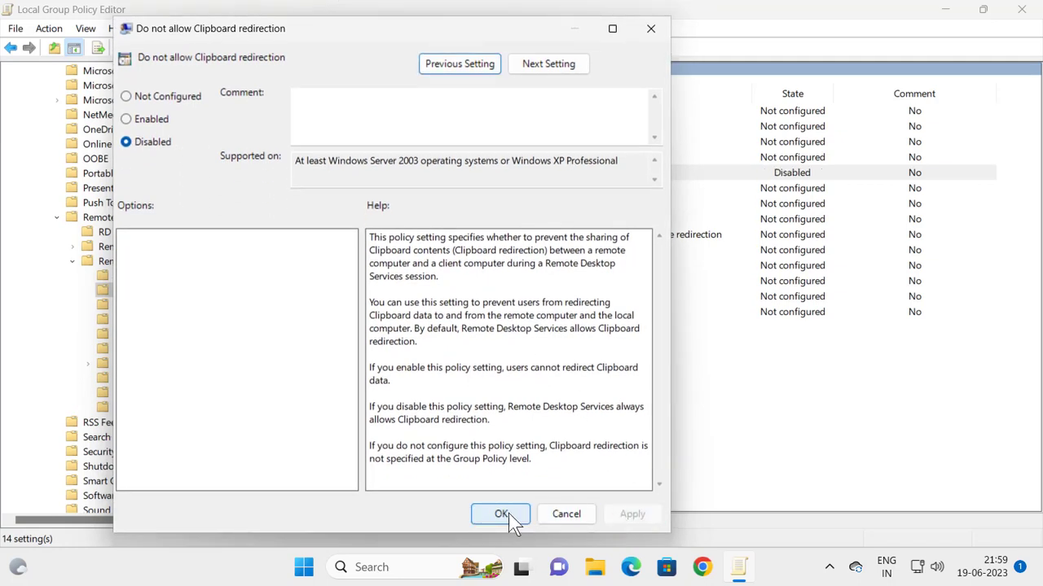
click(504, 515)
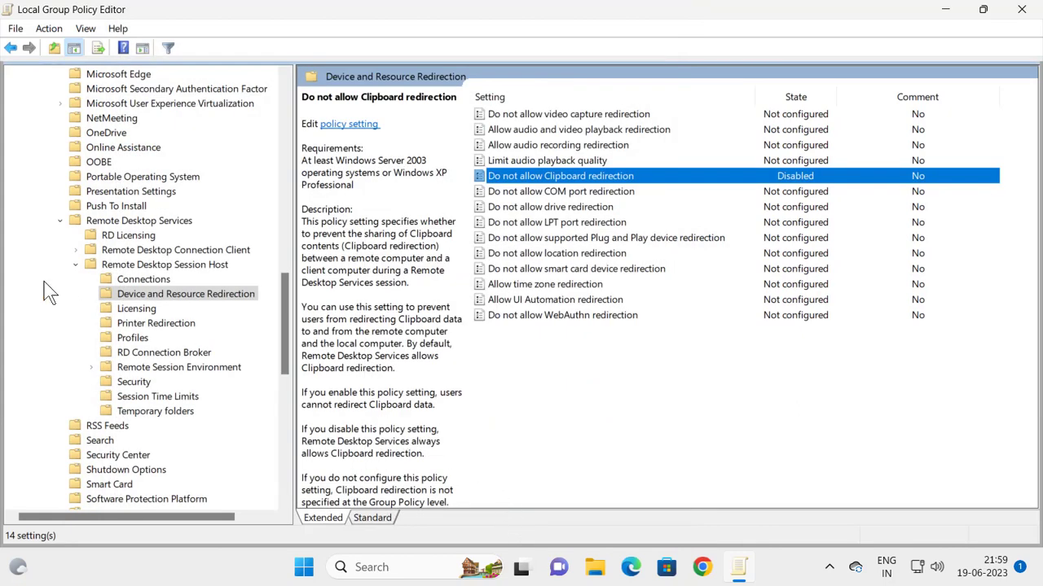
Collapse the Remote Desktop Services, Windows Components and Administrative Templates nodes, exit Group Policy Editor, and open Start
double_click(72, 221)
scroll(71, 277, up, 10)
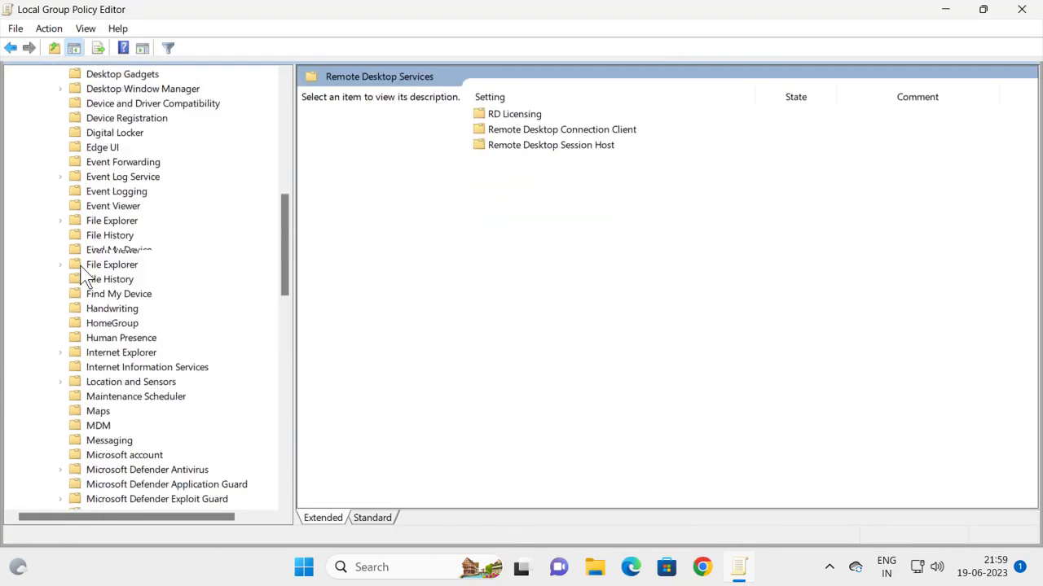
scroll(71, 285, up, 9)
scroll(57, 269, up, 1)
click(45, 250)
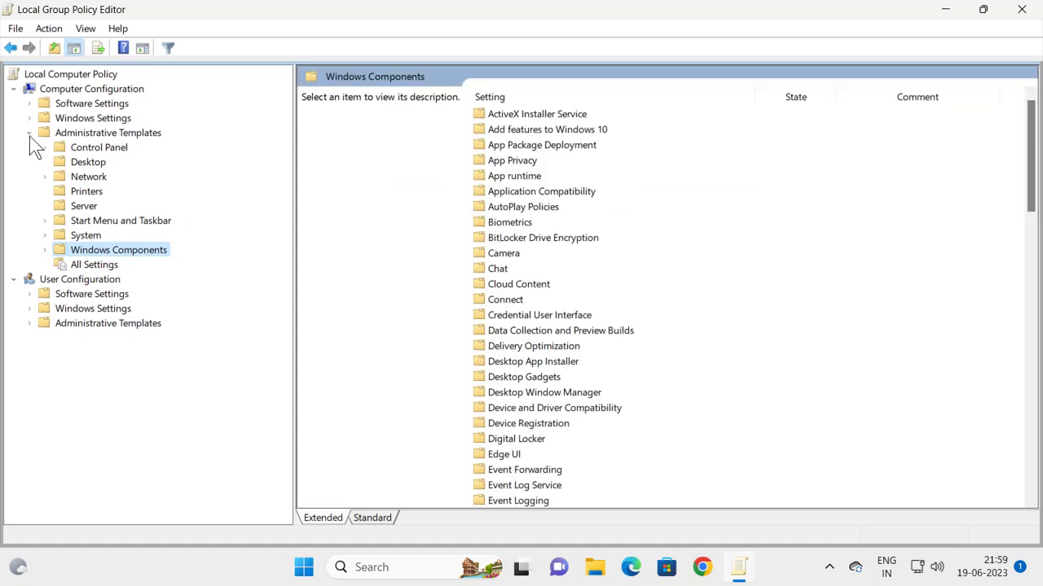
click(29, 133)
click(1028, 8)
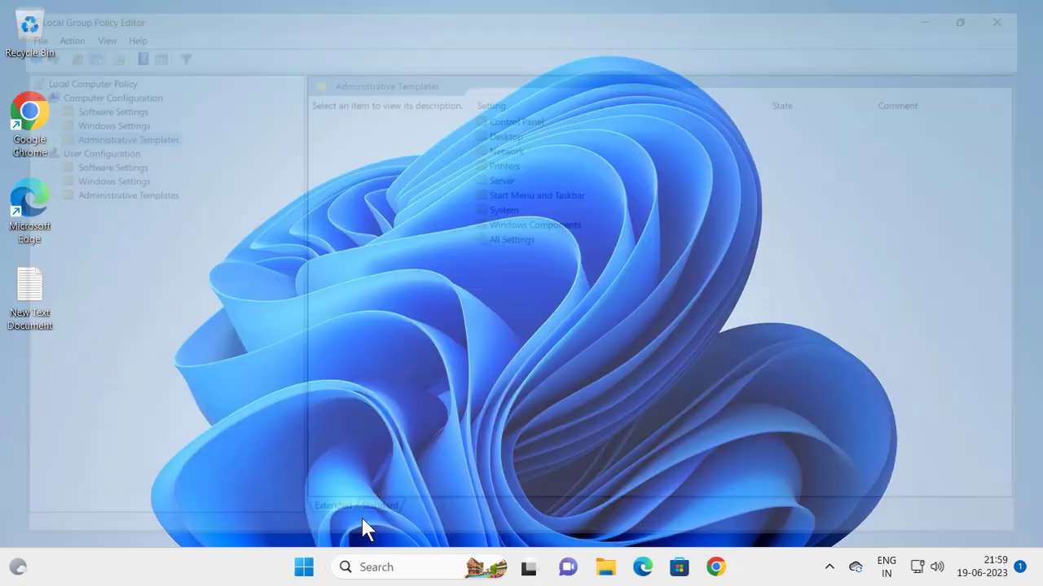
click(322, 566)
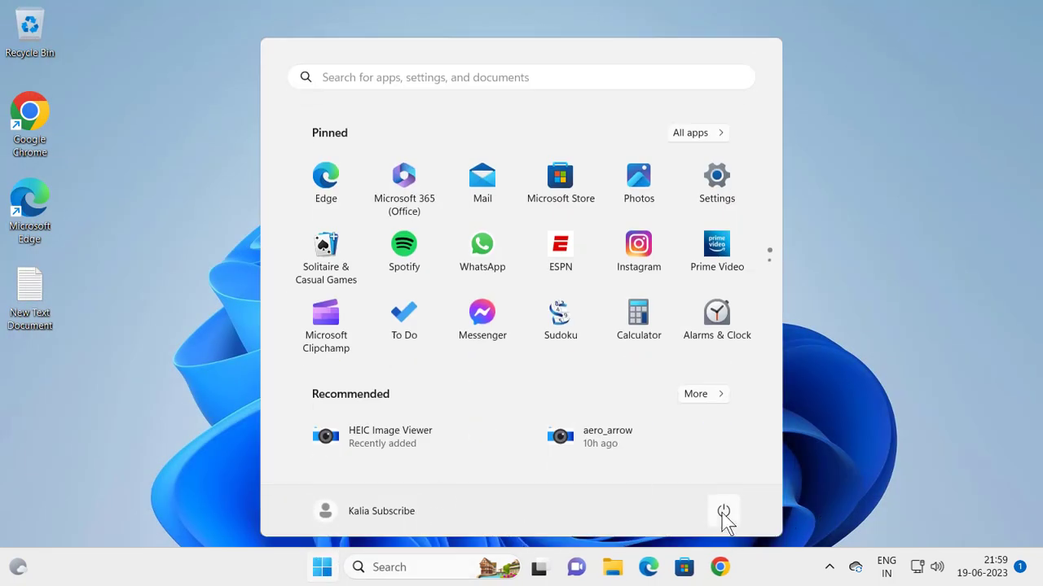